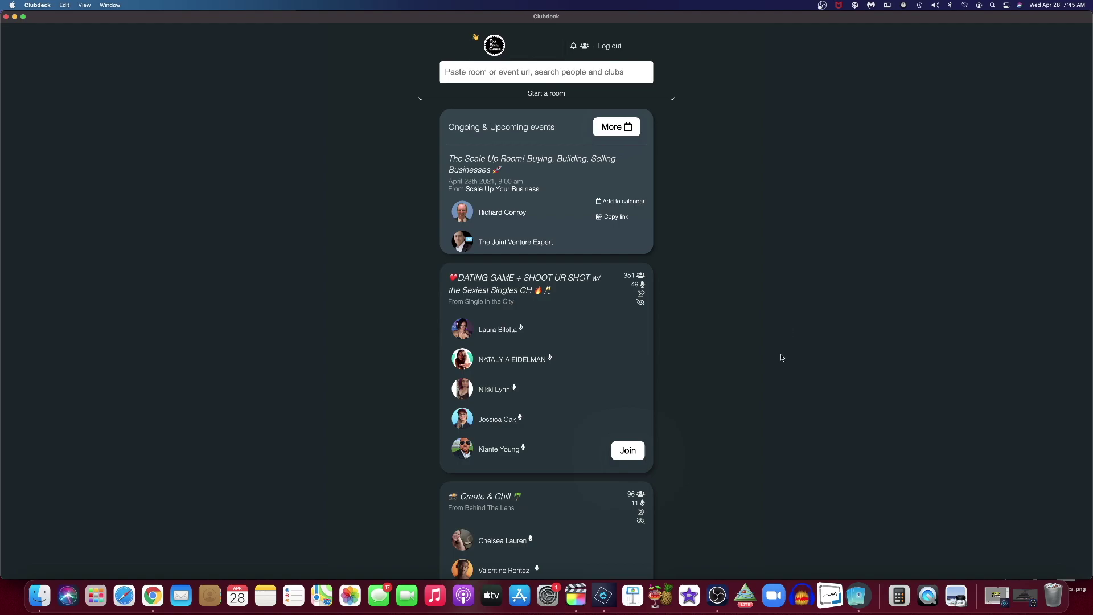
Step: Join the live DATING GAME room from the Ongoing & Upcoming feed
click(627, 450)
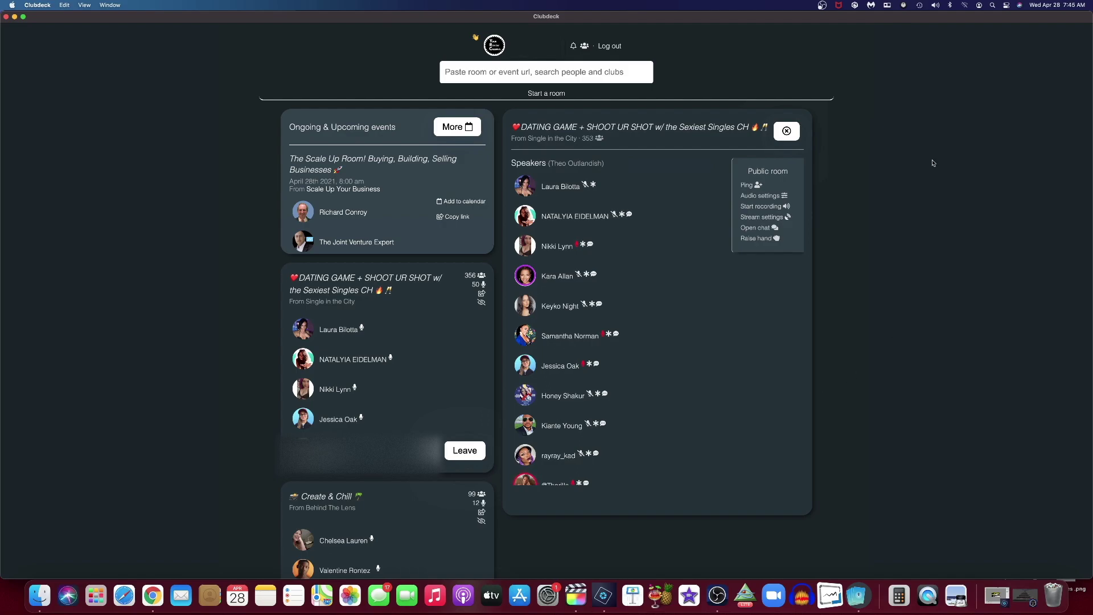
key(XF86AudioMute)
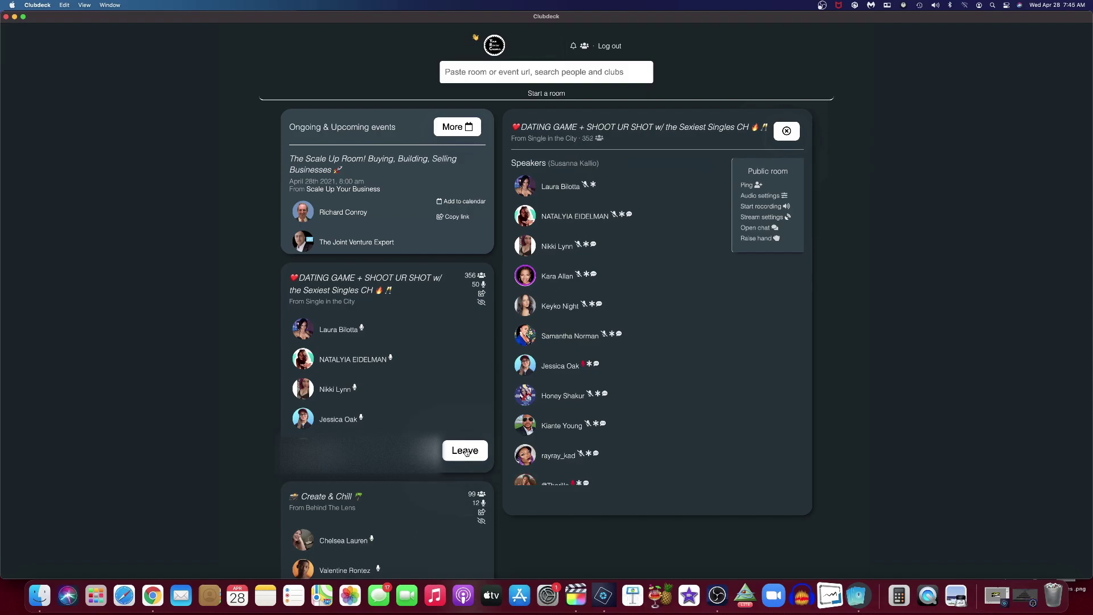
click(465, 450)
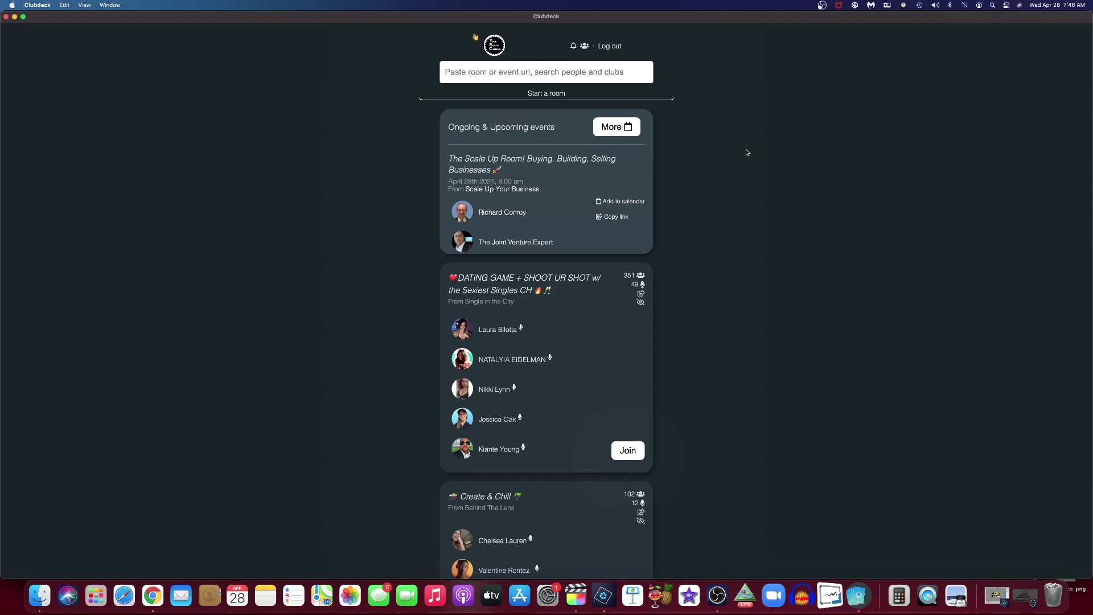
click(583, 47)
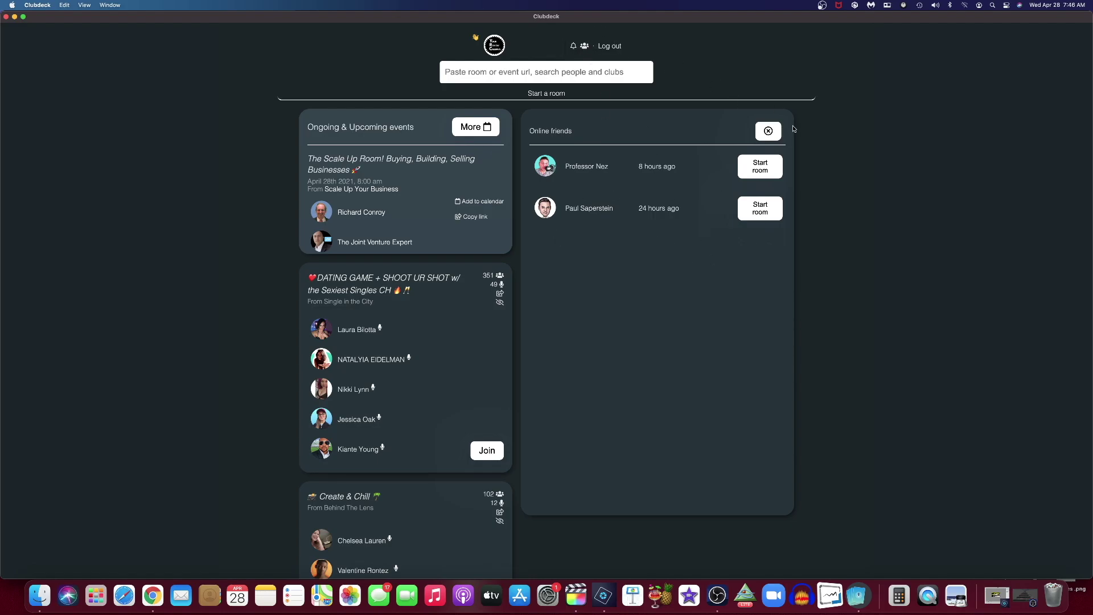
click(768, 131)
scroll(703, 328, down, 10)
scroll(703, 328, down, 5)
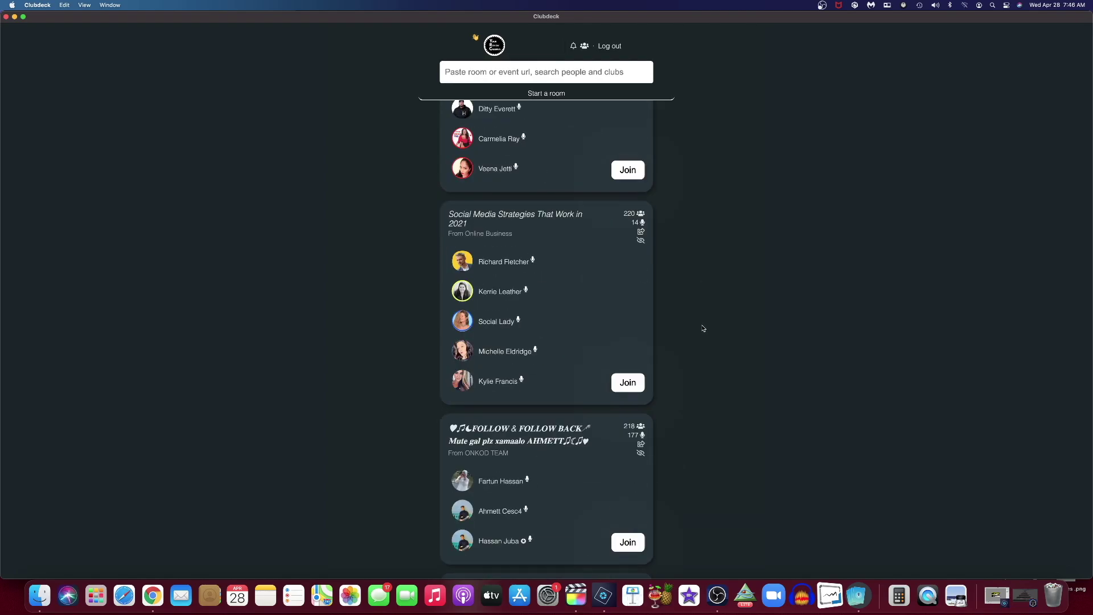
scroll(704, 329, up, 5)
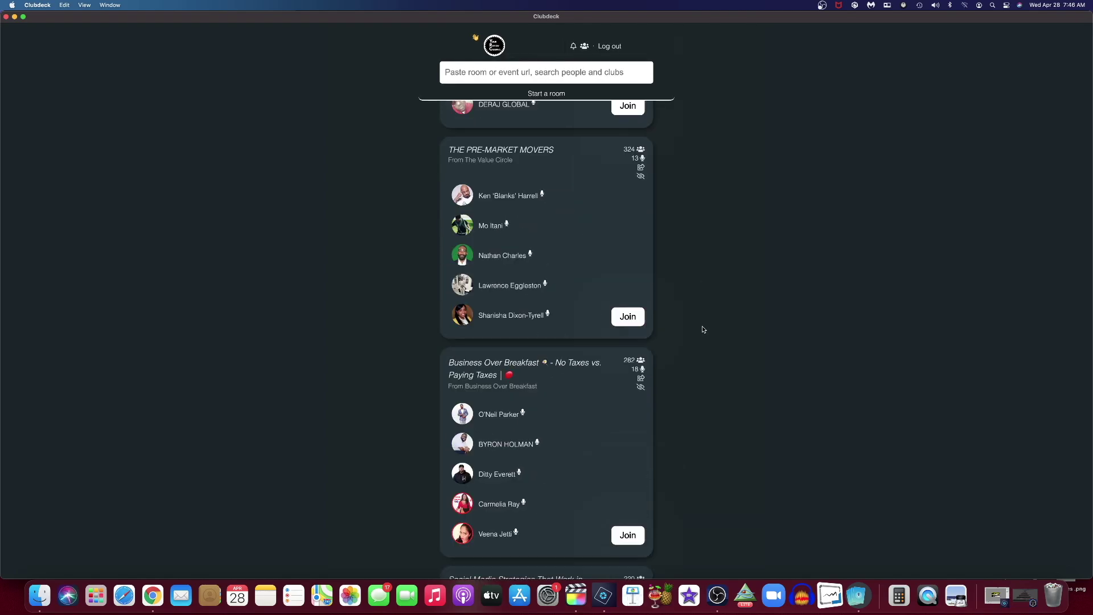
click(545, 94)
click(515, 117)
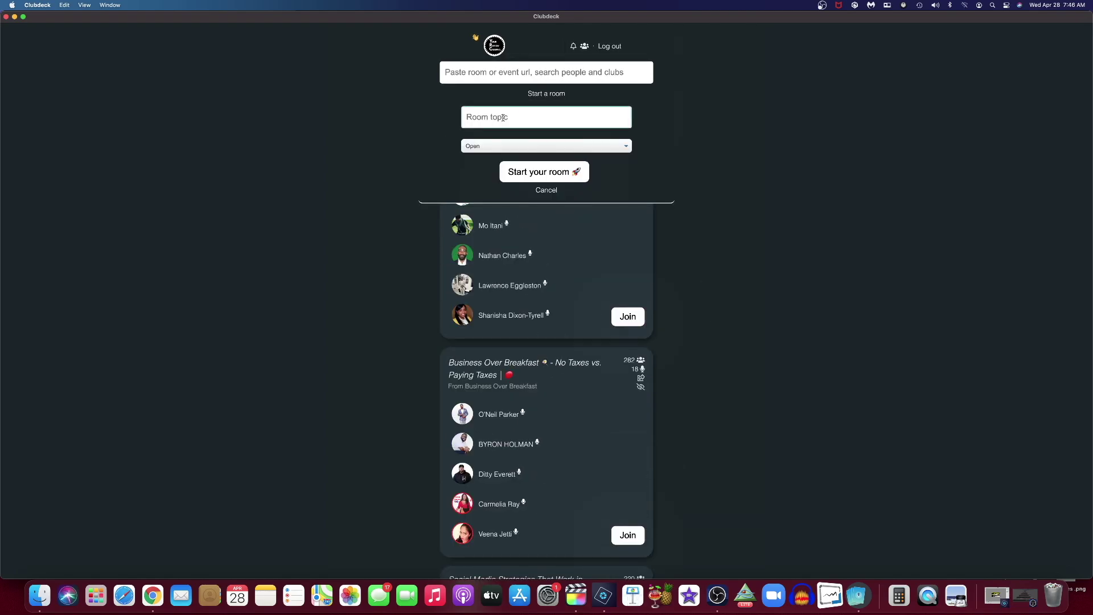
click(546, 190)
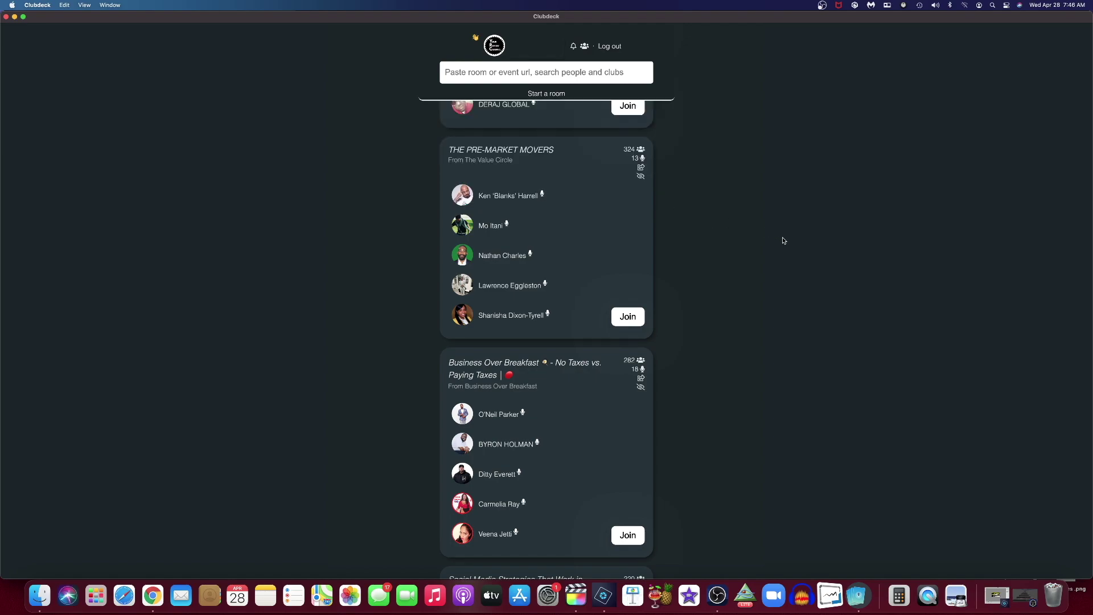